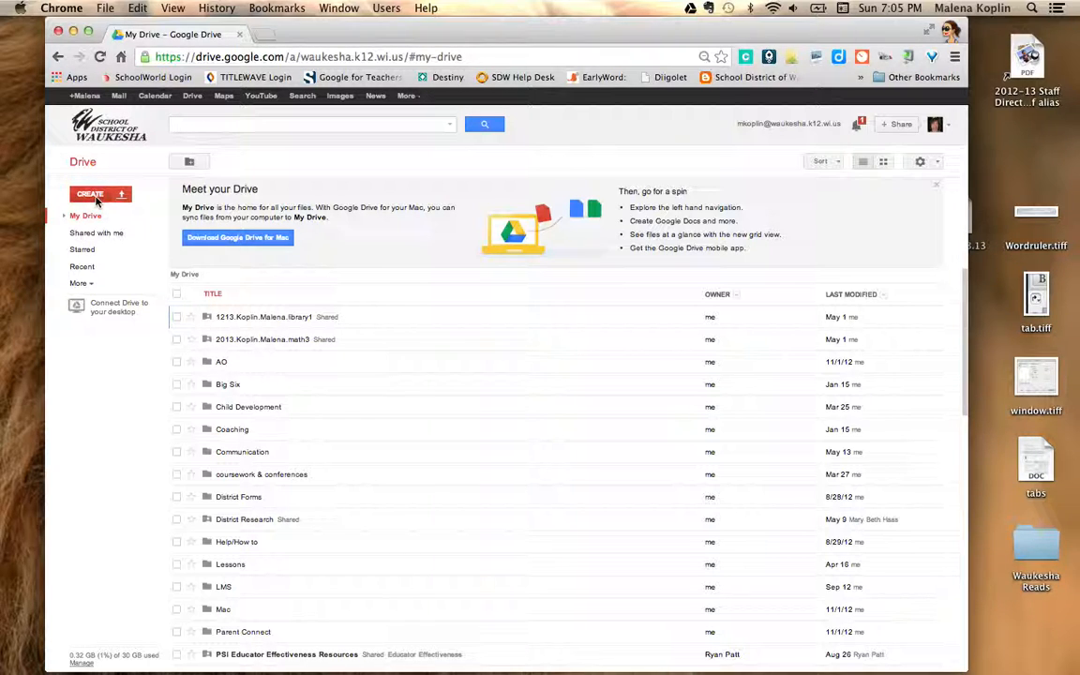
Create a new Google Docs document from Drive and open the Research tool in it
{"action": "left_click", "coordinate": [94, 197]}
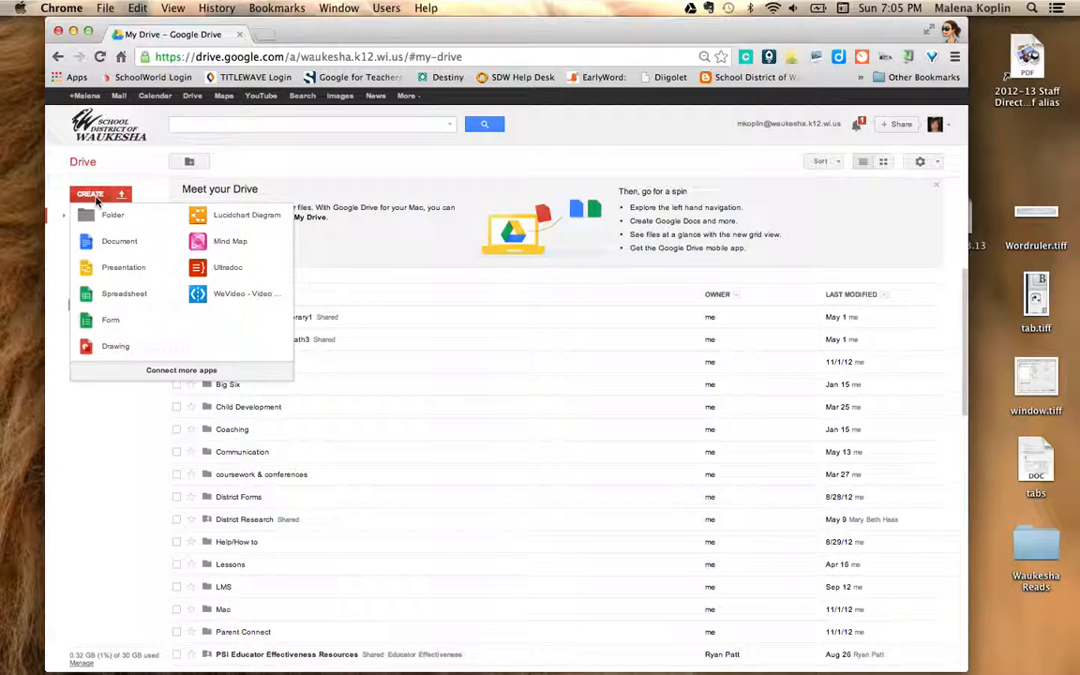
{"action": "left_click", "coordinate": [97, 245]}
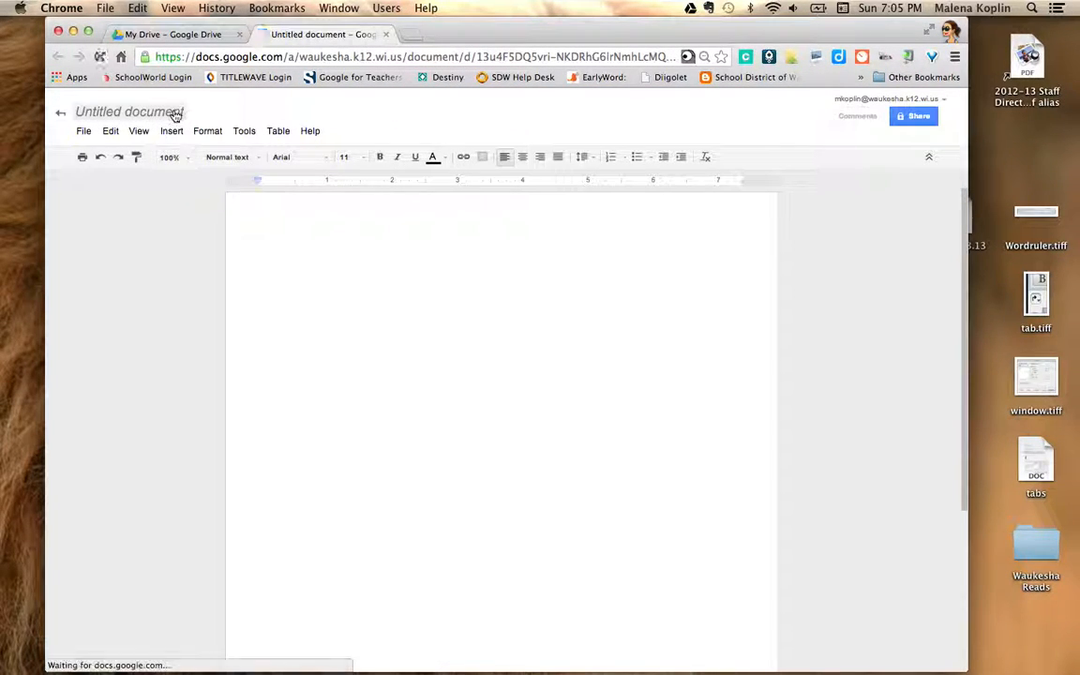
{"action": "left_click", "coordinate": [247, 133]}
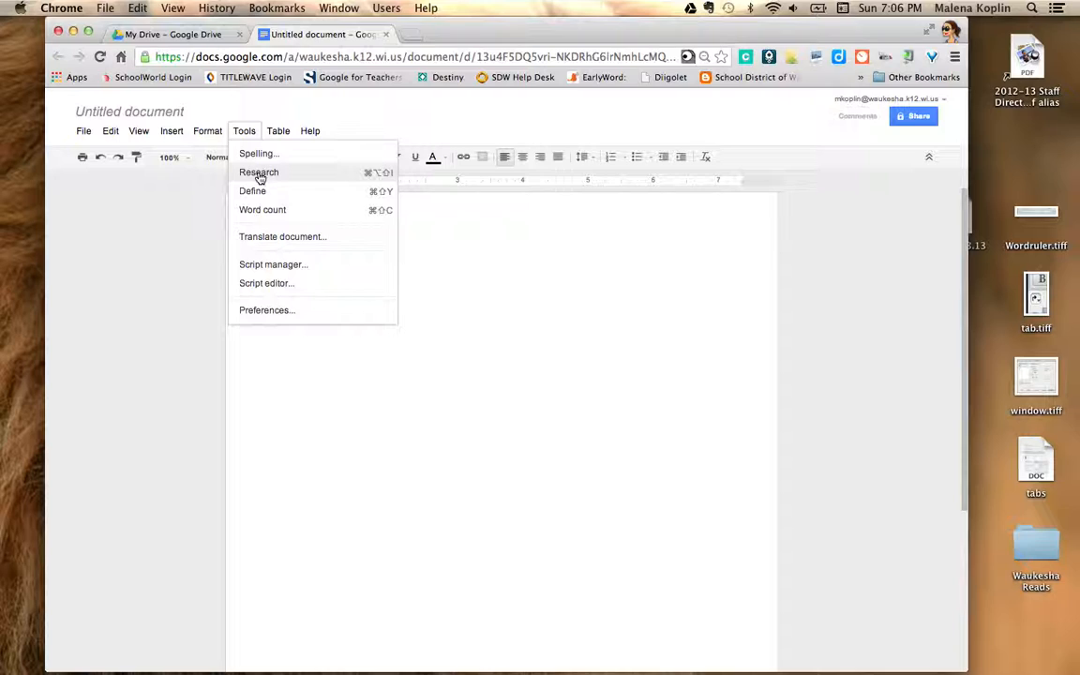
{"action": "left_click", "coordinate": [259, 173]}
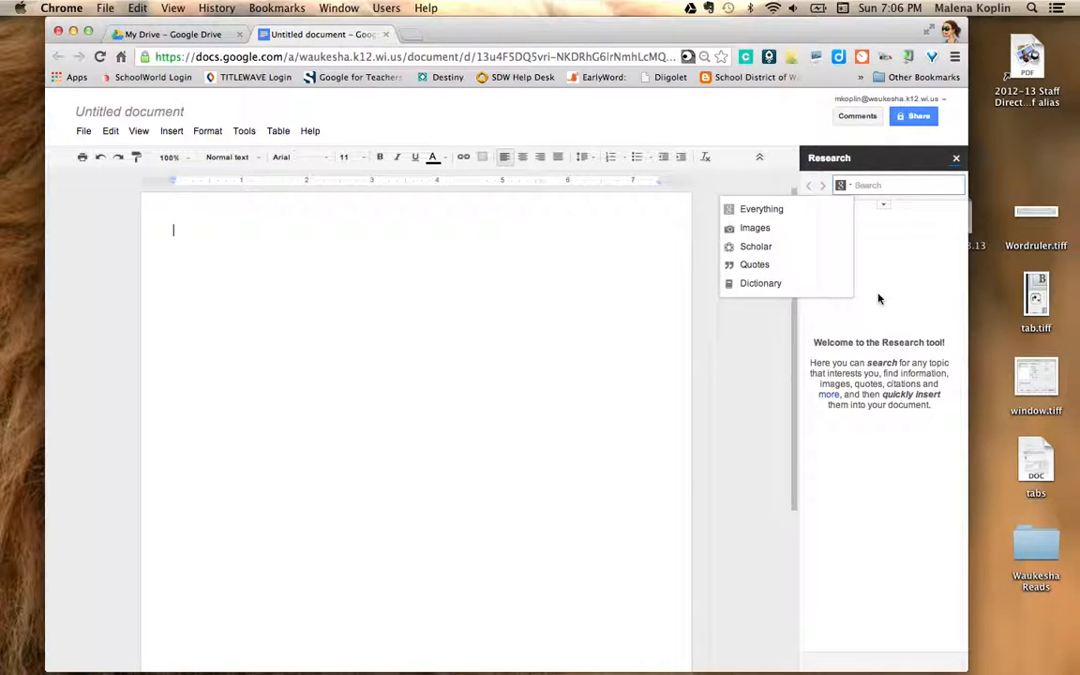
{"action": "key", "text": "ctrl+Up"}
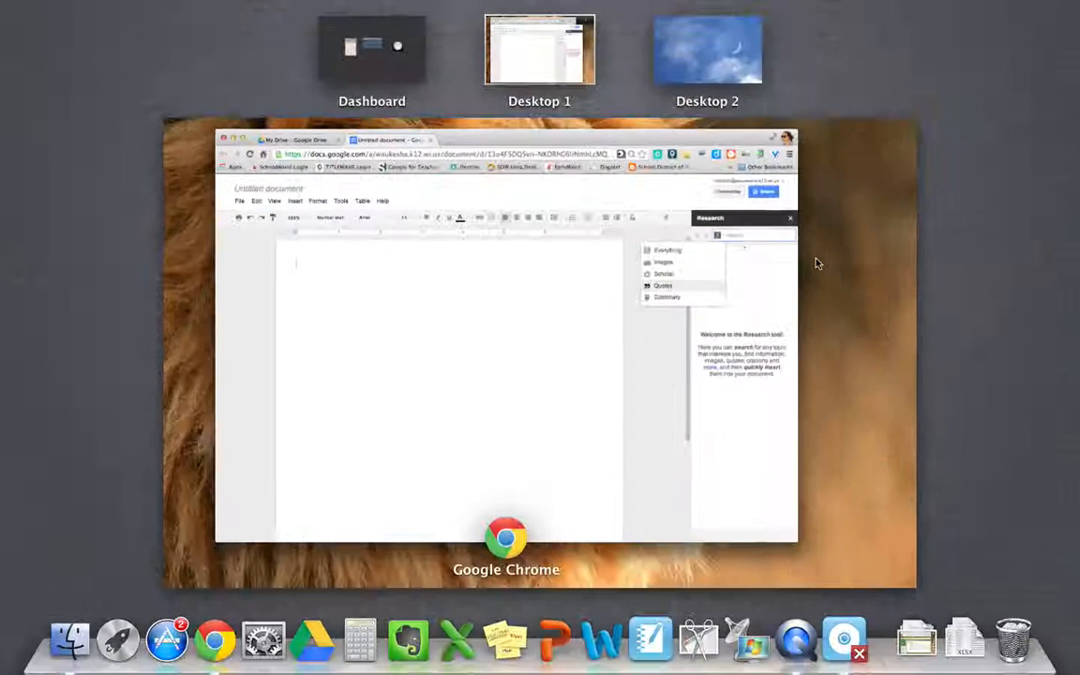
{"action": "key", "text": "ctrl+Up"}
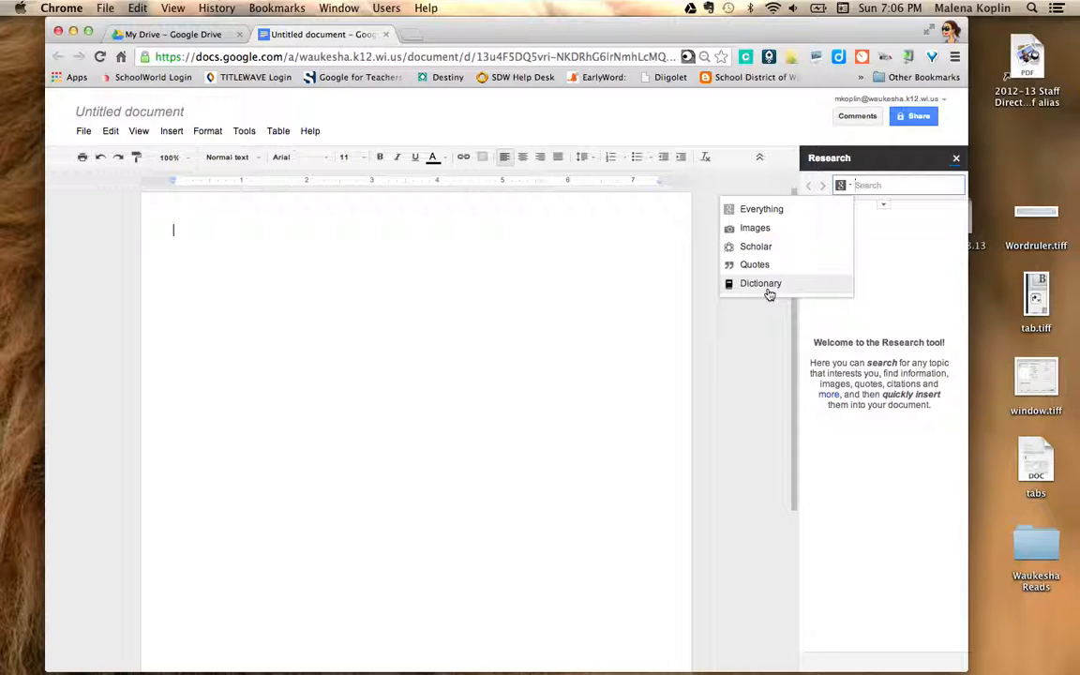
Search for "black holes" in the Research tool
{"action": "left_click", "coordinate": [879, 199]}
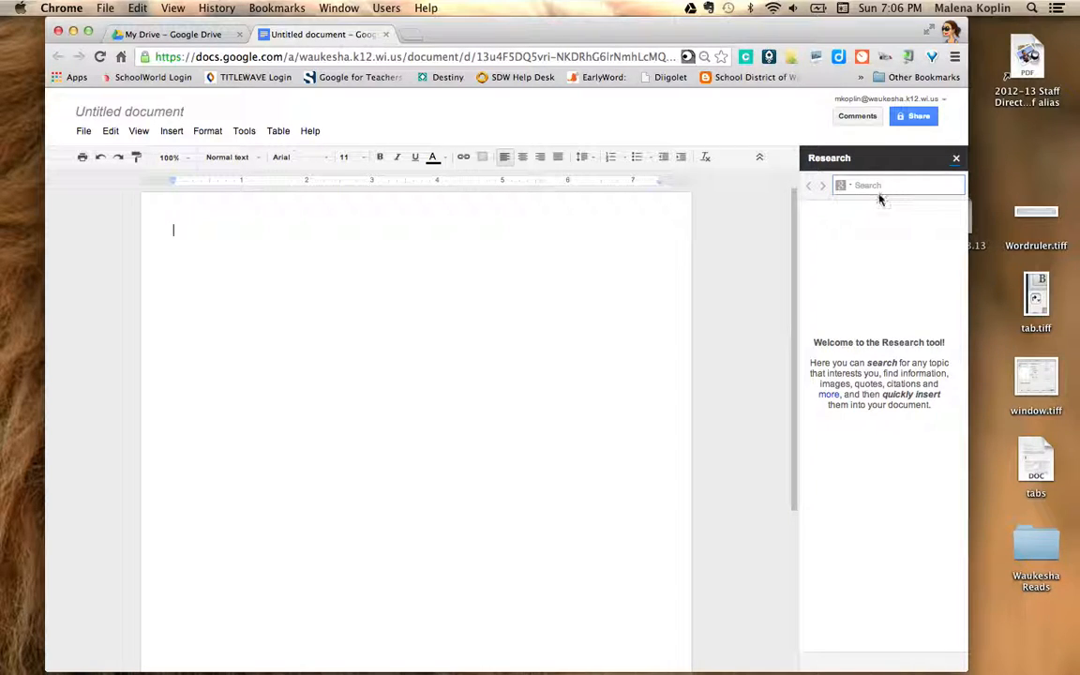
{"action": "left_click", "coordinate": [881, 185]}
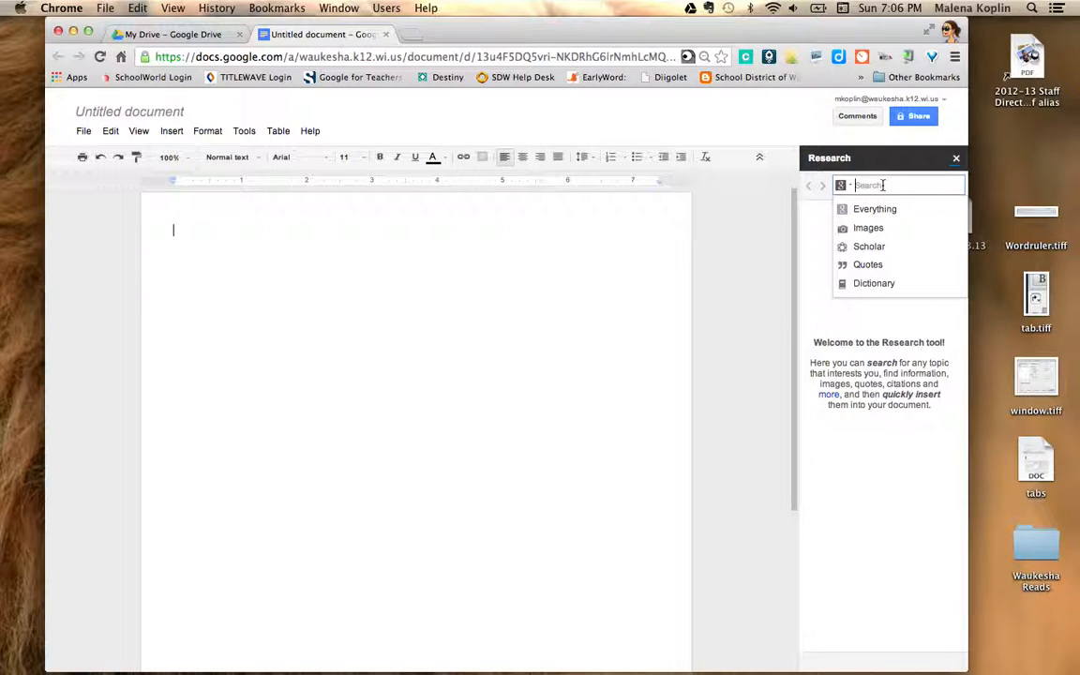
{"action": "type", "text": "black holes"}
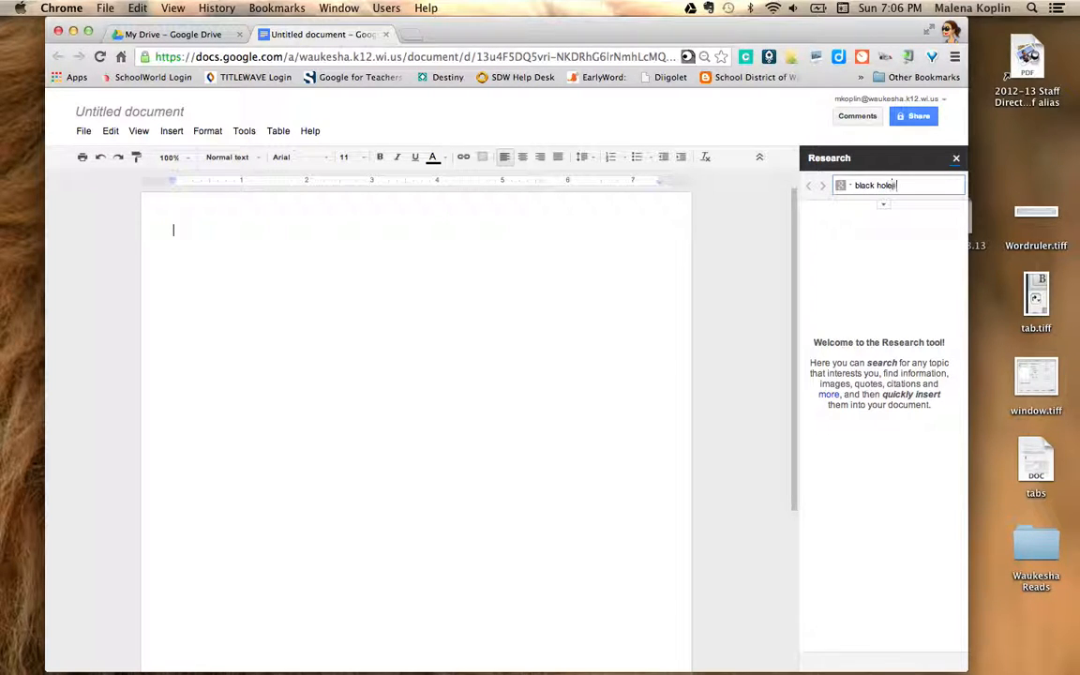
{"action": "key", "text": "Return"}
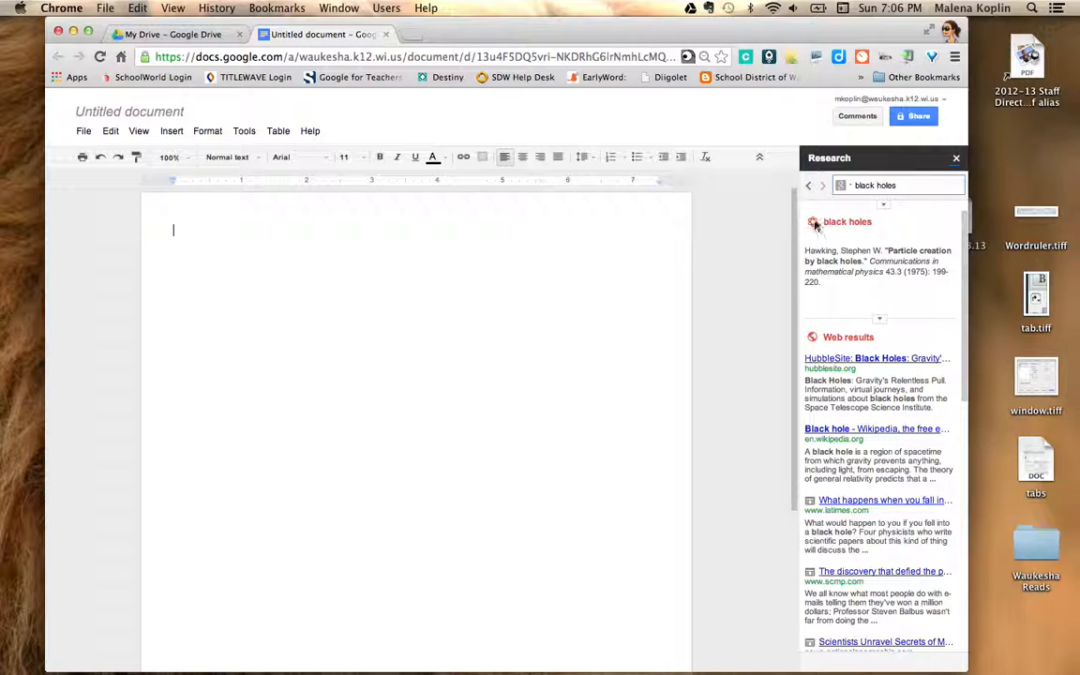
Look over the search categories and the black holes web results, and open the NASA Science result's page
{"action": "left_click", "coordinate": [840, 185]}
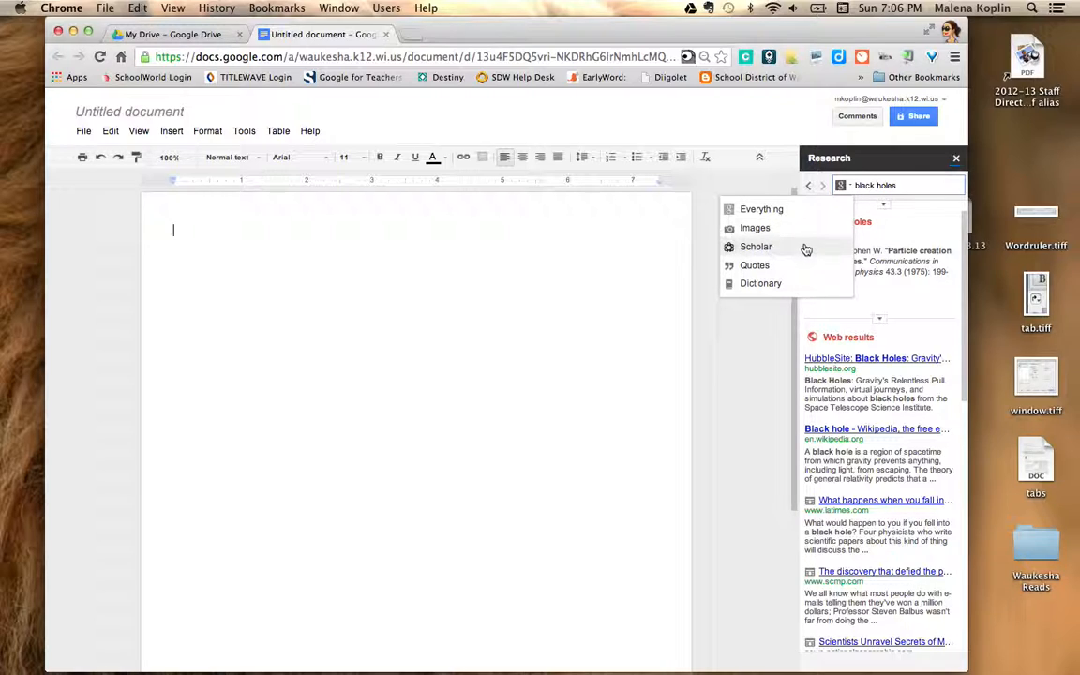
{"action": "left_click", "coordinate": [821, 216]}
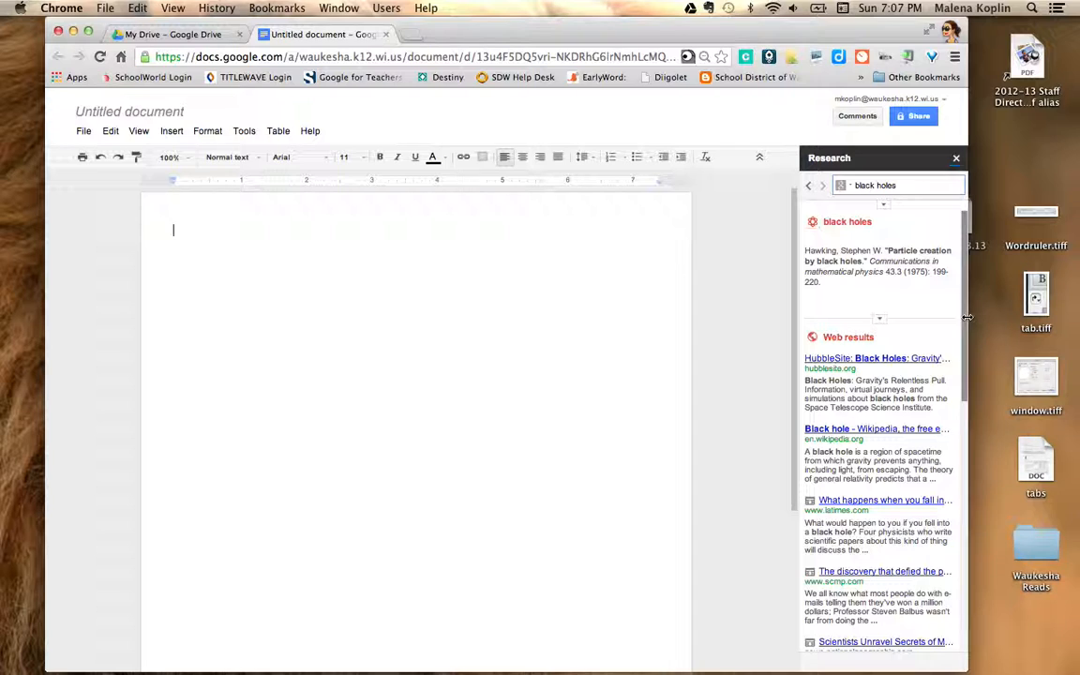
{"action": "scroll", "coordinate": [968, 338], "scroll_direction": "down", "scroll_amount": 3}
{"action": "scroll", "coordinate": [969, 357], "scroll_direction": "down", "scroll_amount": 5}
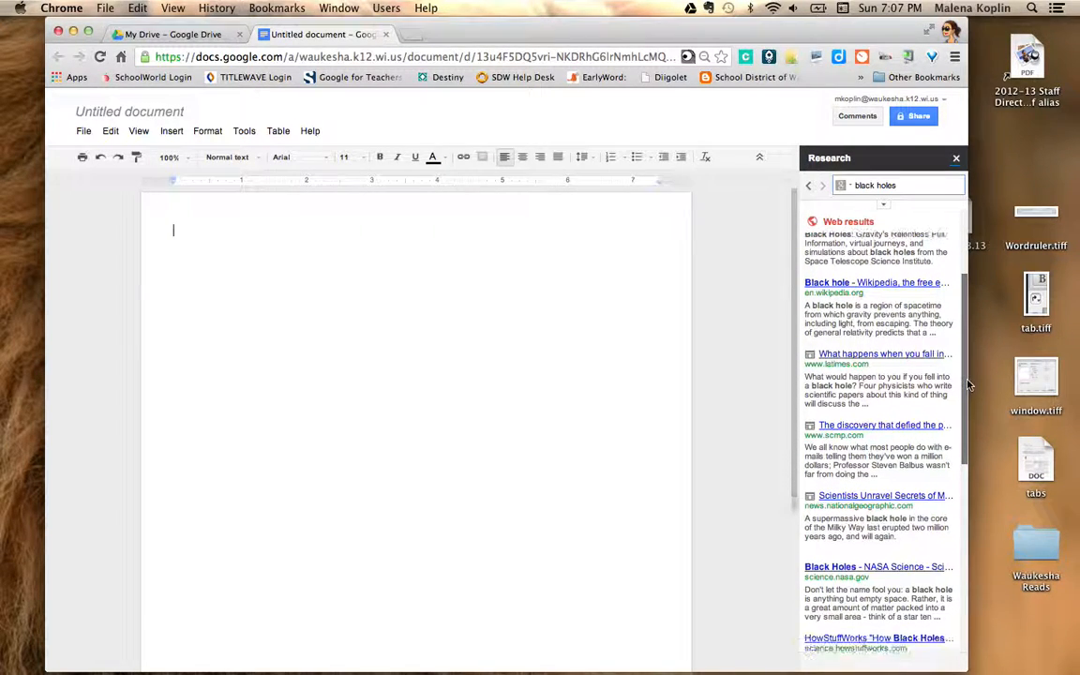
{"action": "mouse_move", "coordinate": [871, 522]}
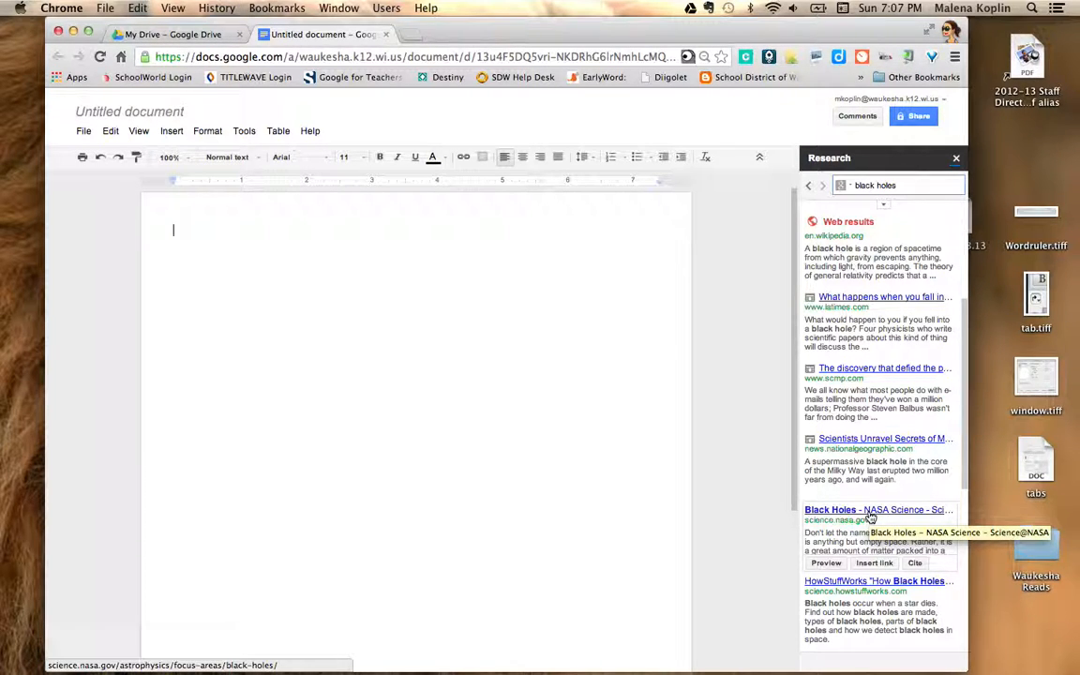
{"action": "left_click", "coordinate": [870, 513]}
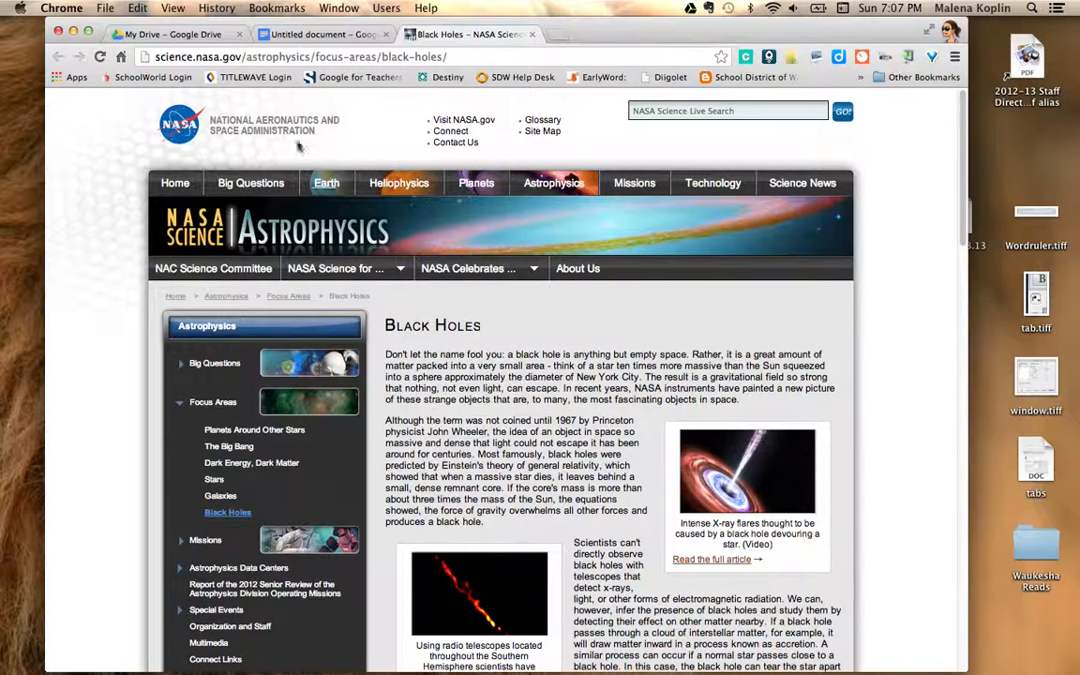
Return to the untitled document and write "A black hole" in its body
{"action": "left_click", "coordinate": [316, 38]}
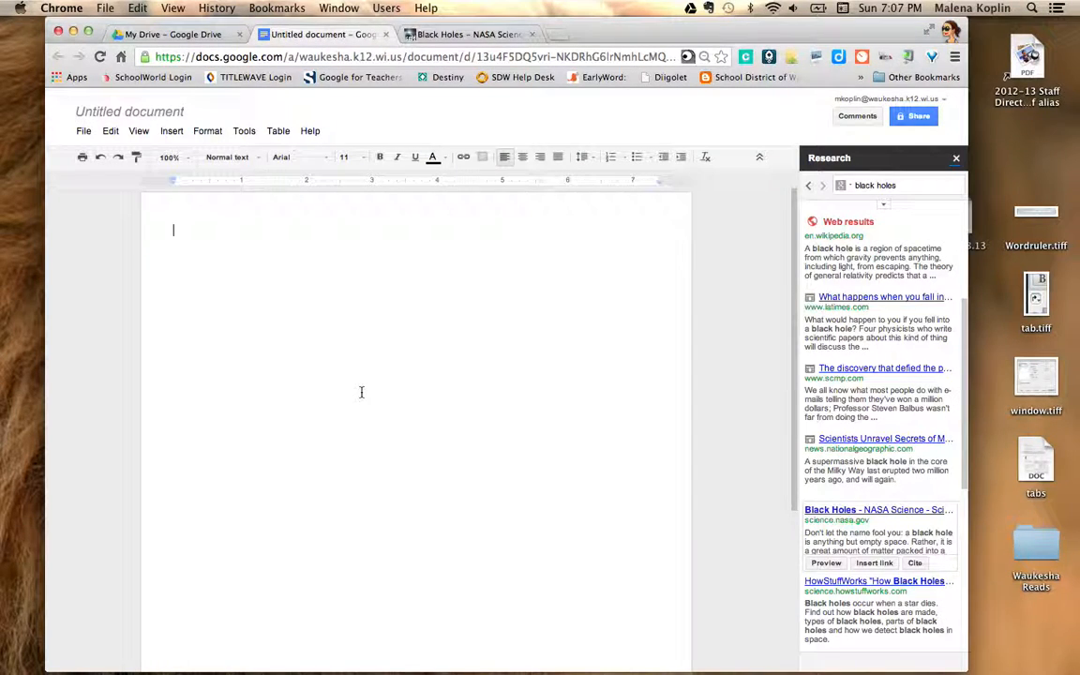
{"action": "scroll", "coordinate": [879, 438], "scroll_direction": "down", "scroll_amount": 4}
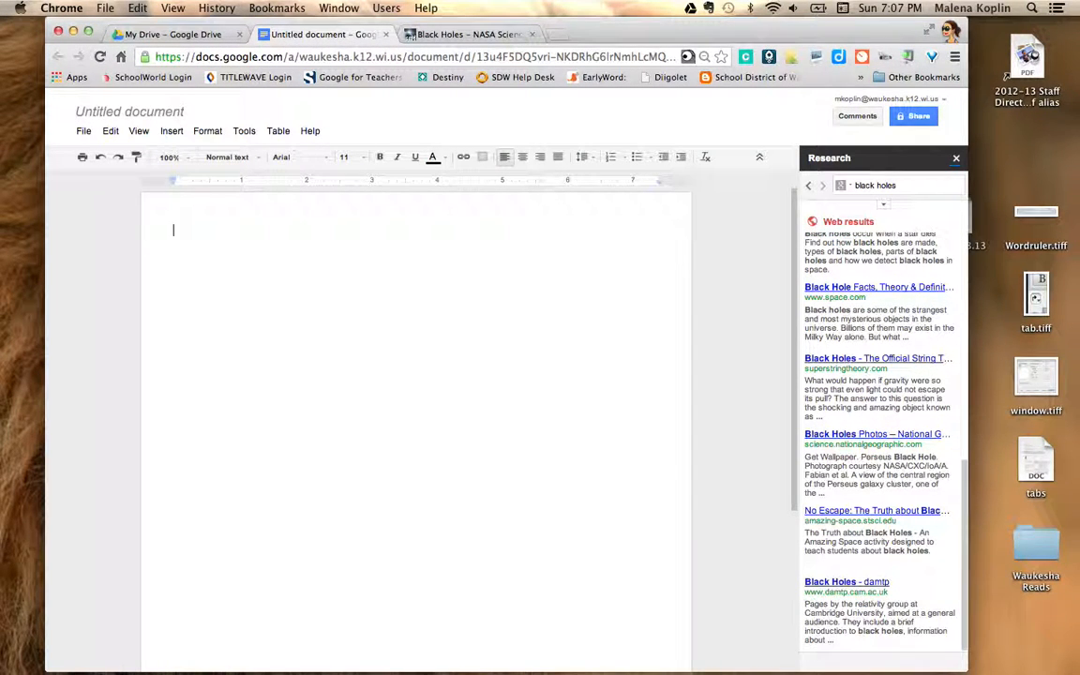
{"action": "type", "text": "A black hole"}
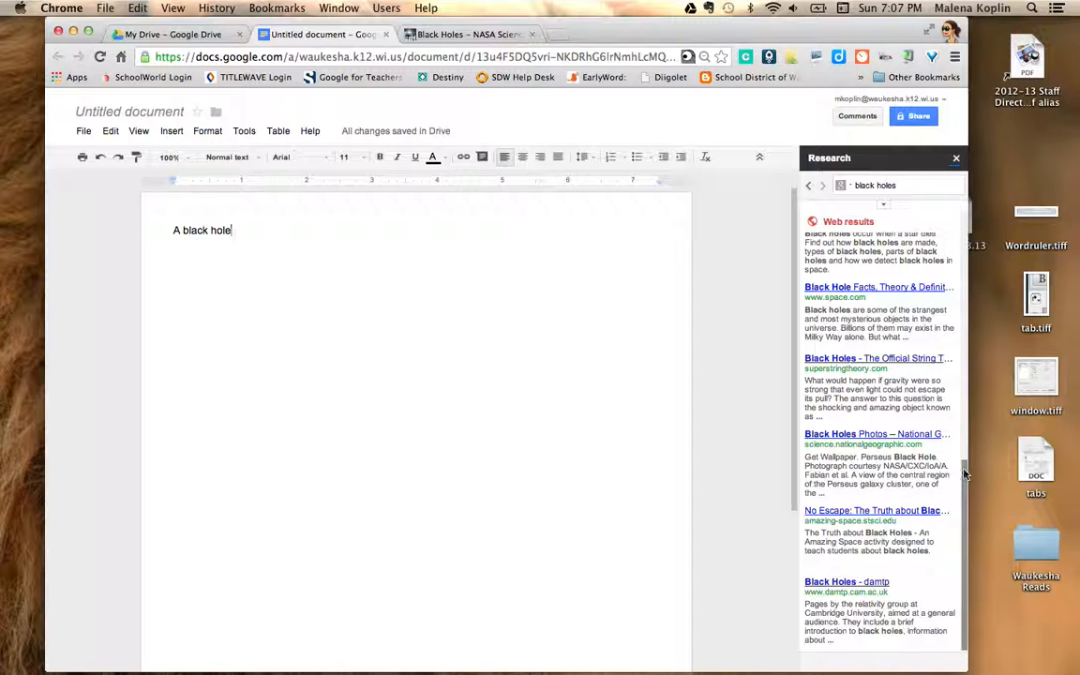
Cite the "Black Holes - NASA Science" web result as a footnote after "A black hole"
{"action": "left_click_drag", "start_coordinate": [963, 473], "coordinate": [973, 415]}
{"action": "mouse_move", "coordinate": [914, 334]}
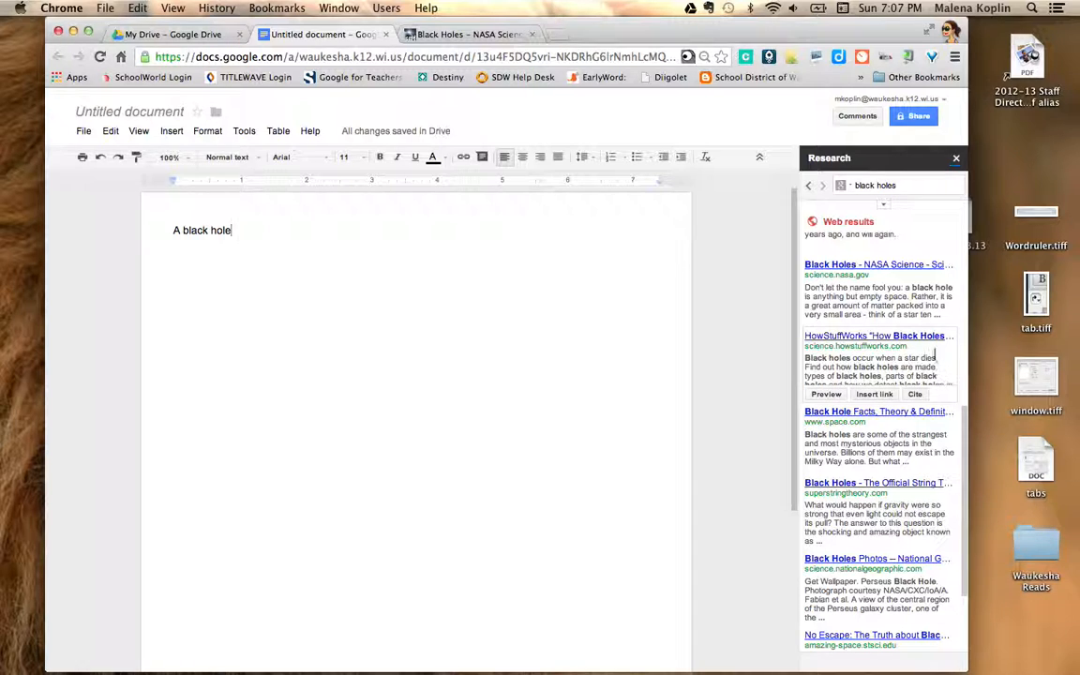
{"action": "mouse_move", "coordinate": [891, 298]}
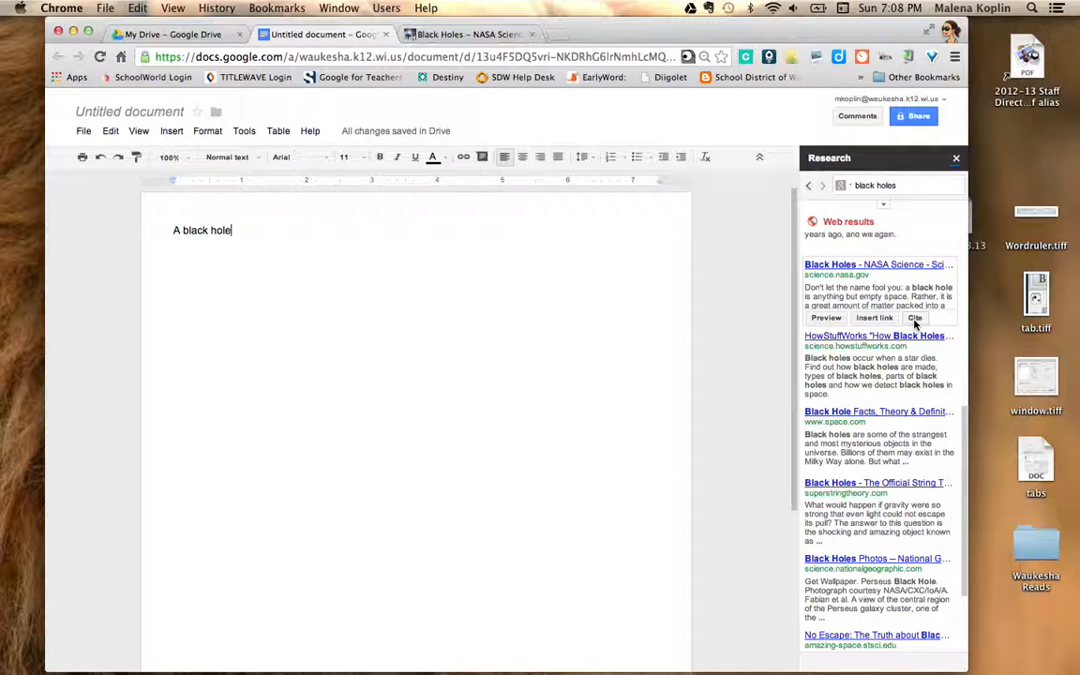
{"action": "left_click", "coordinate": [914, 319]}
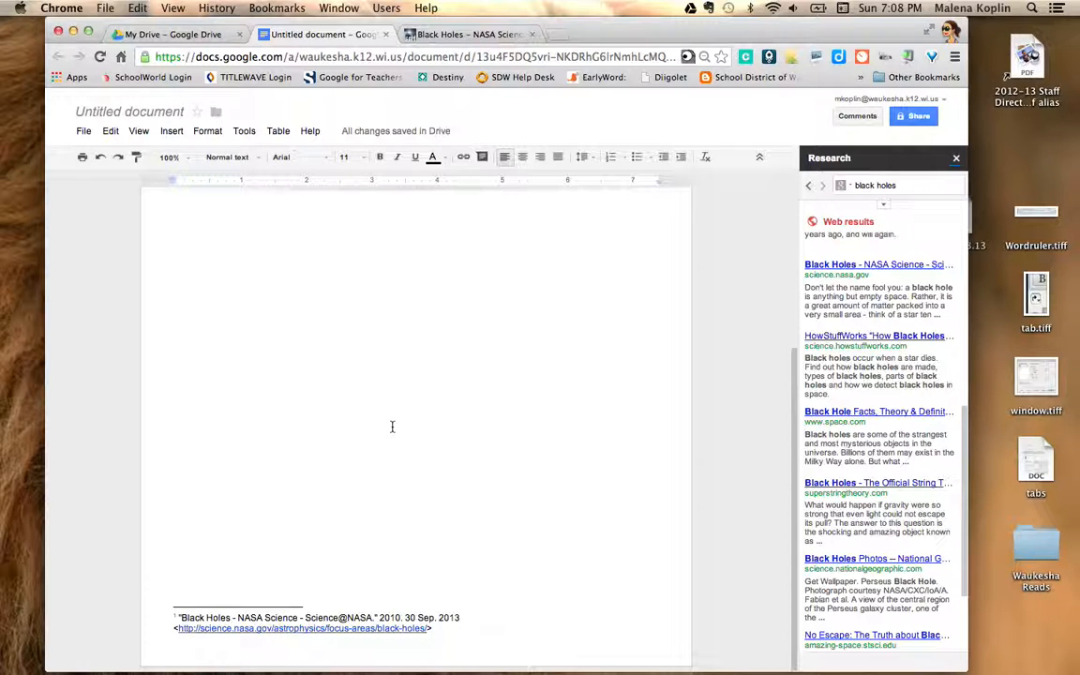
Set the citation format to APA and cite the NASA Science black holes result again as a second footnote
{"action": "left_click", "coordinate": [884, 208]}
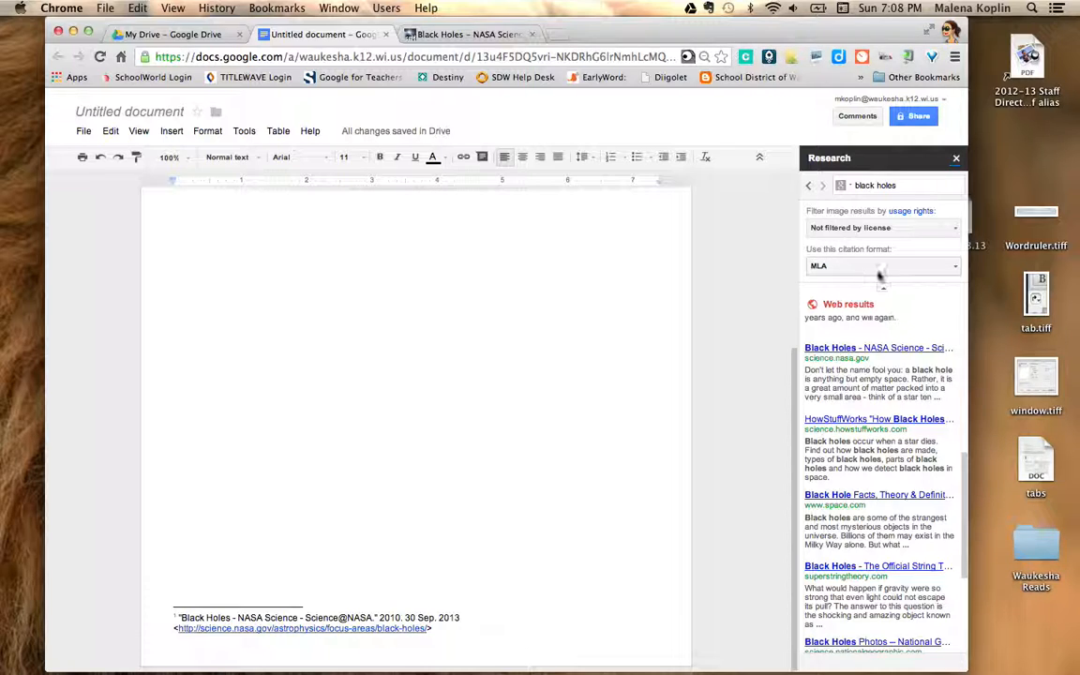
{"action": "left_click", "coordinate": [955, 267]}
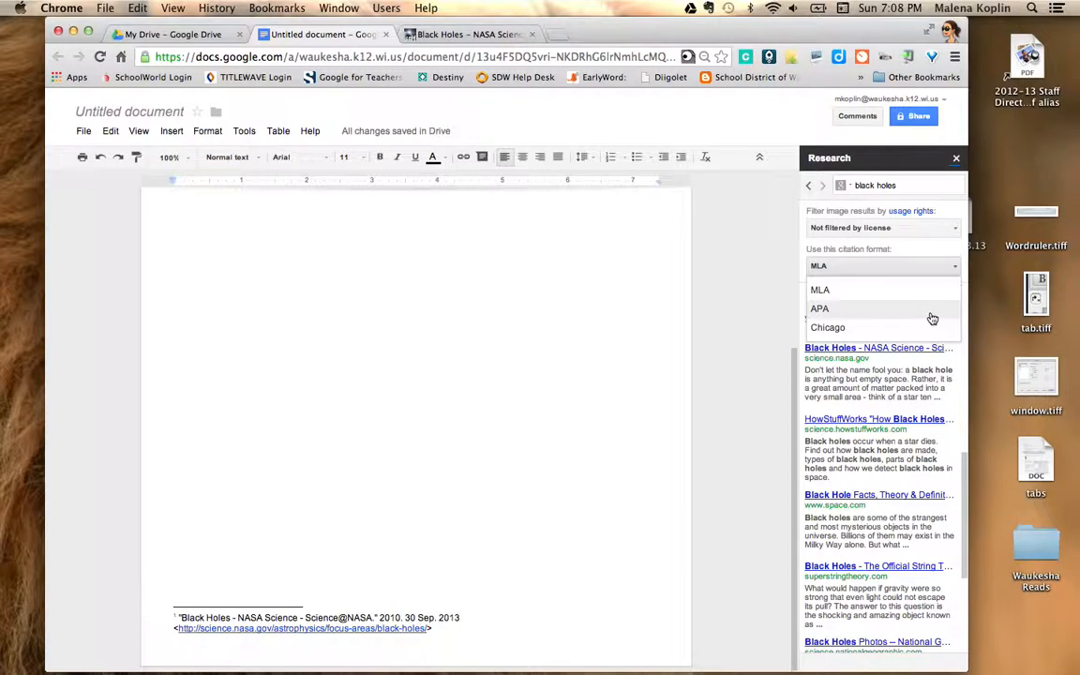
{"action": "left_click", "coordinate": [932, 310]}
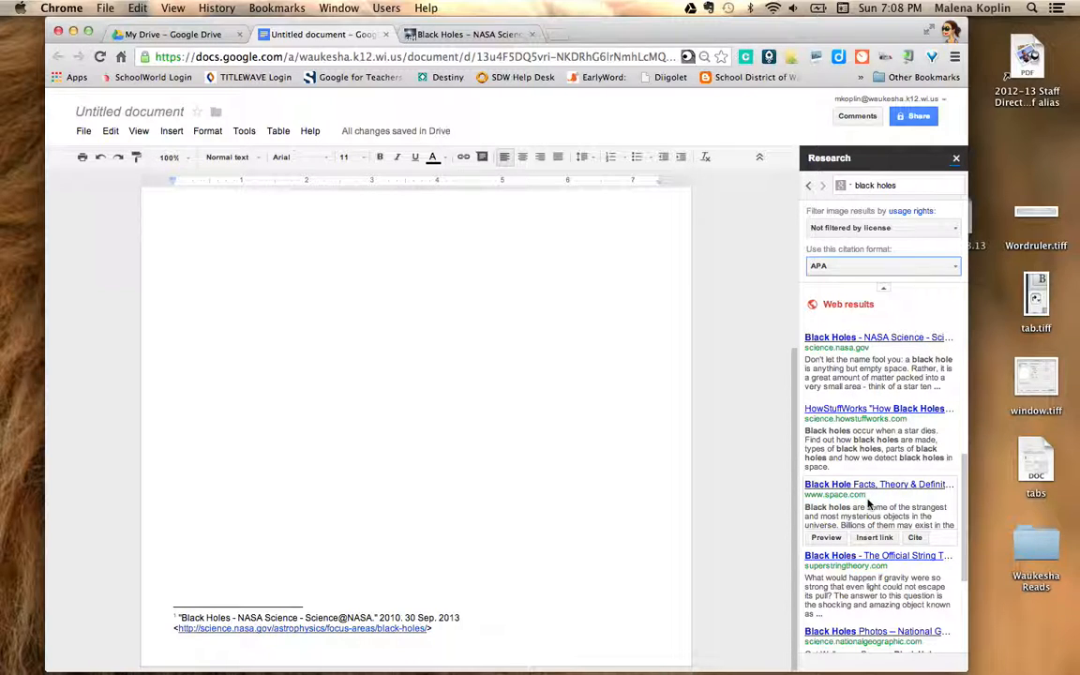
{"action": "mouse_move", "coordinate": [915, 392]}
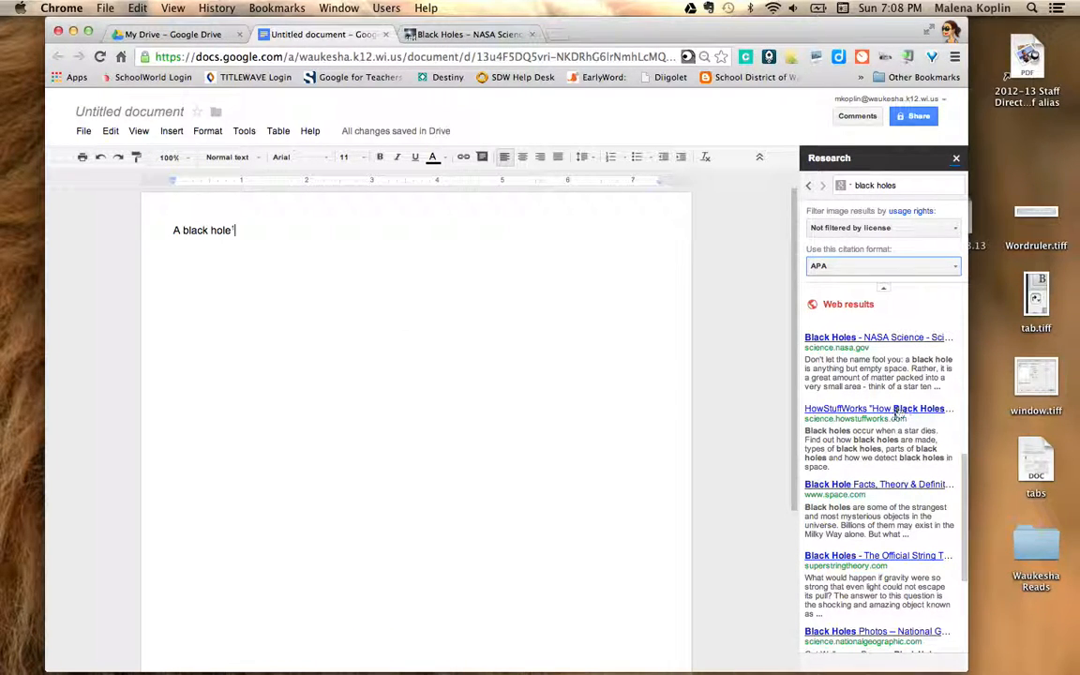
{"action": "mouse_move", "coordinate": [886, 374]}
{"action": "left_click", "coordinate": [914, 390]}
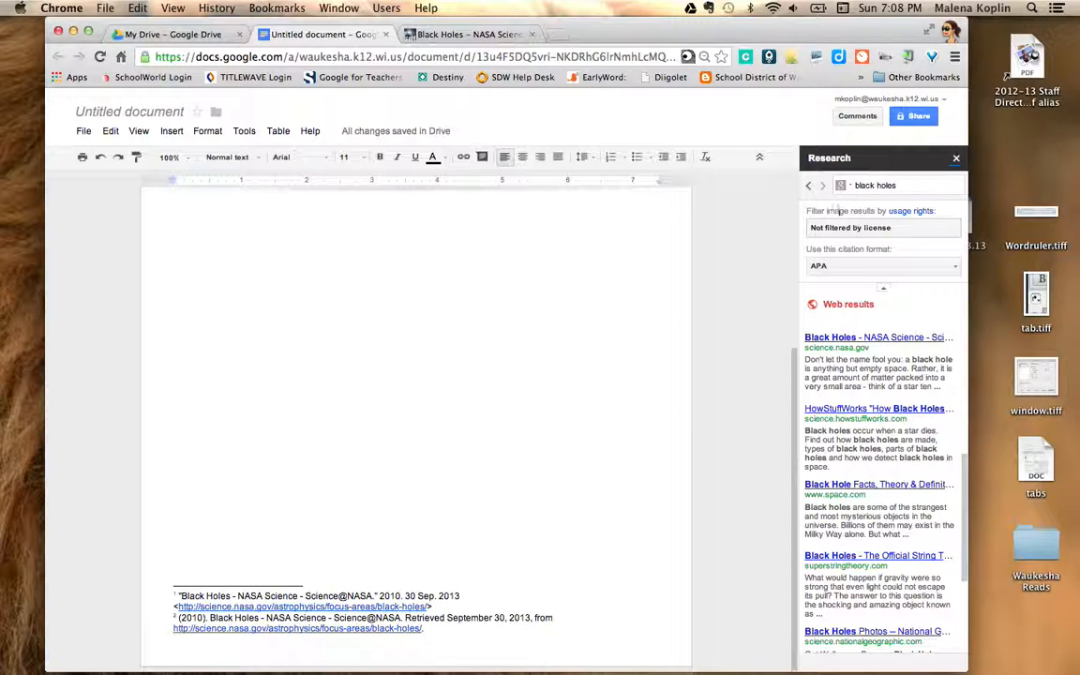
Switch the black holes search to images and filter them by the license "Free to use, share or modify, even commercially"
{"action": "left_click", "coordinate": [842, 185]}
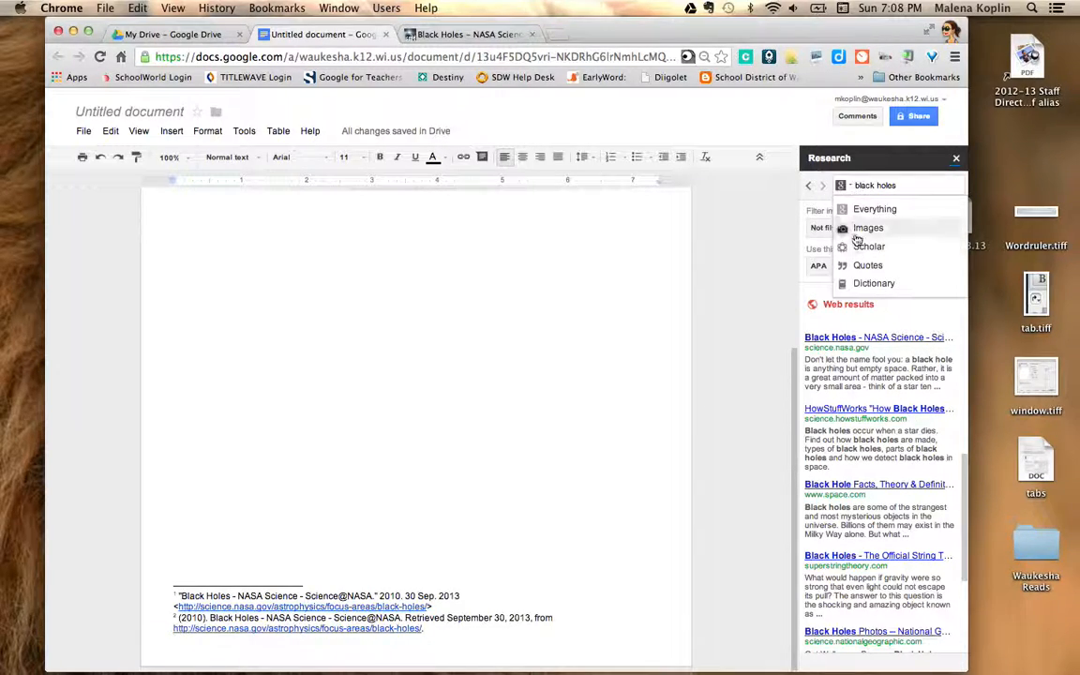
{"action": "left_click", "coordinate": [855, 229]}
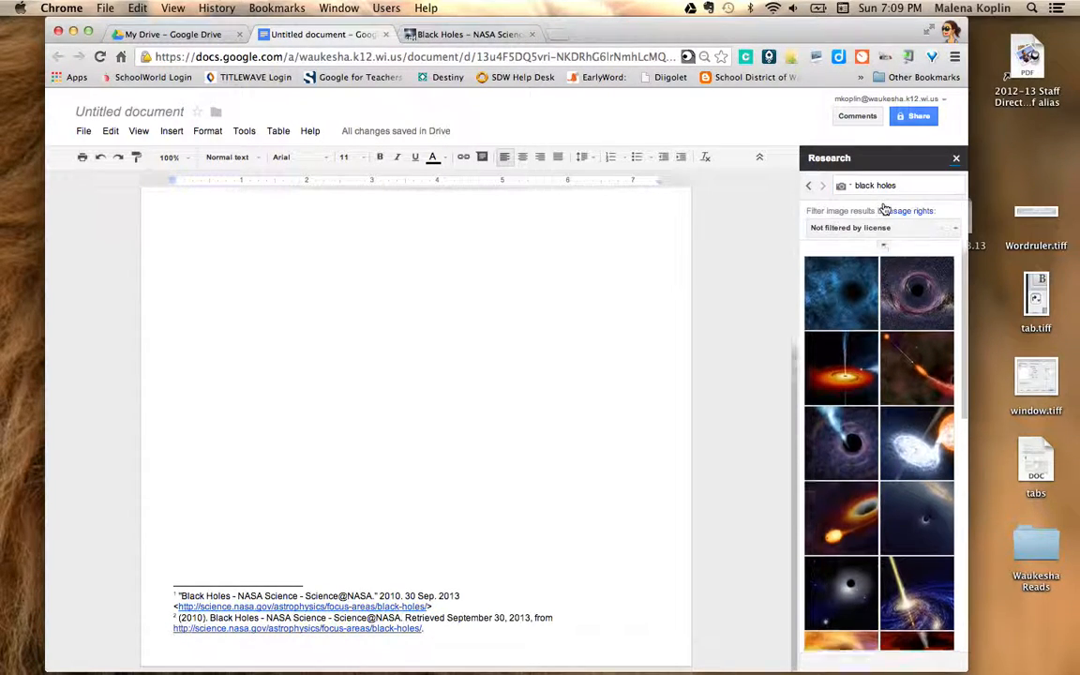
{"action": "left_click", "coordinate": [873, 229]}
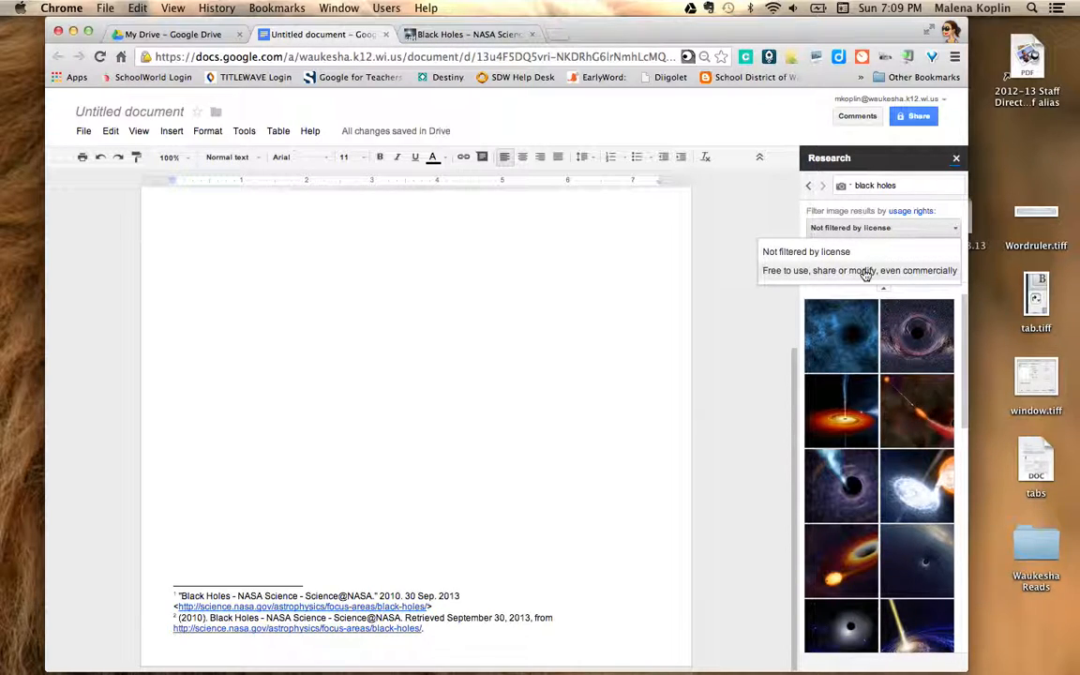
{"action": "left_click", "coordinate": [864, 271]}
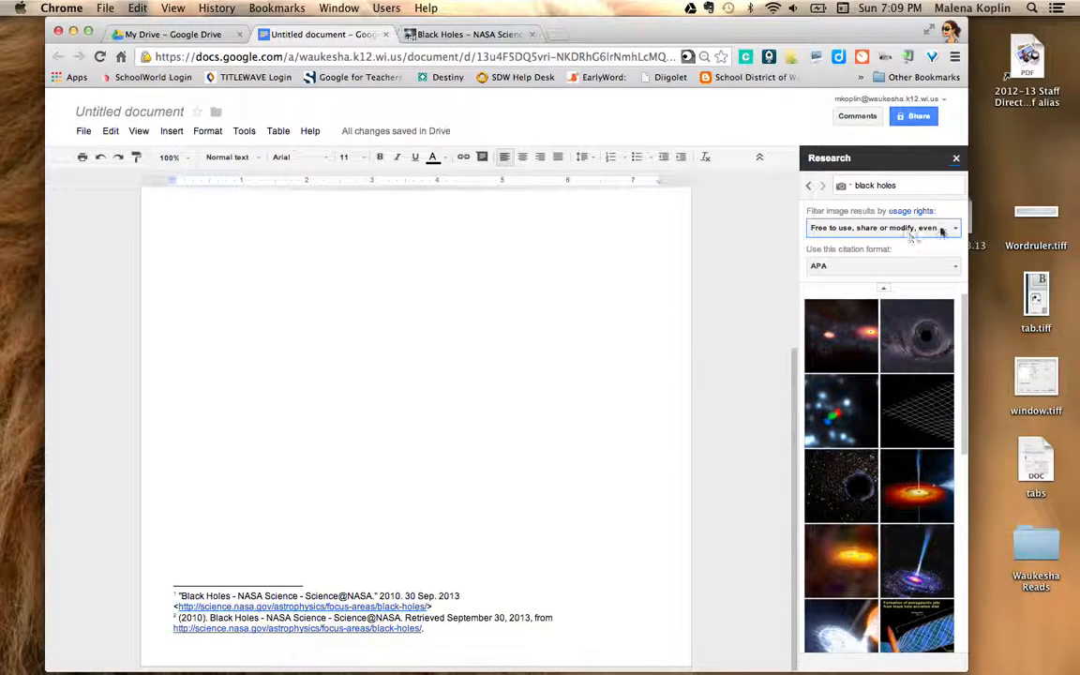
{"action": "left_click", "coordinate": [955, 229]}
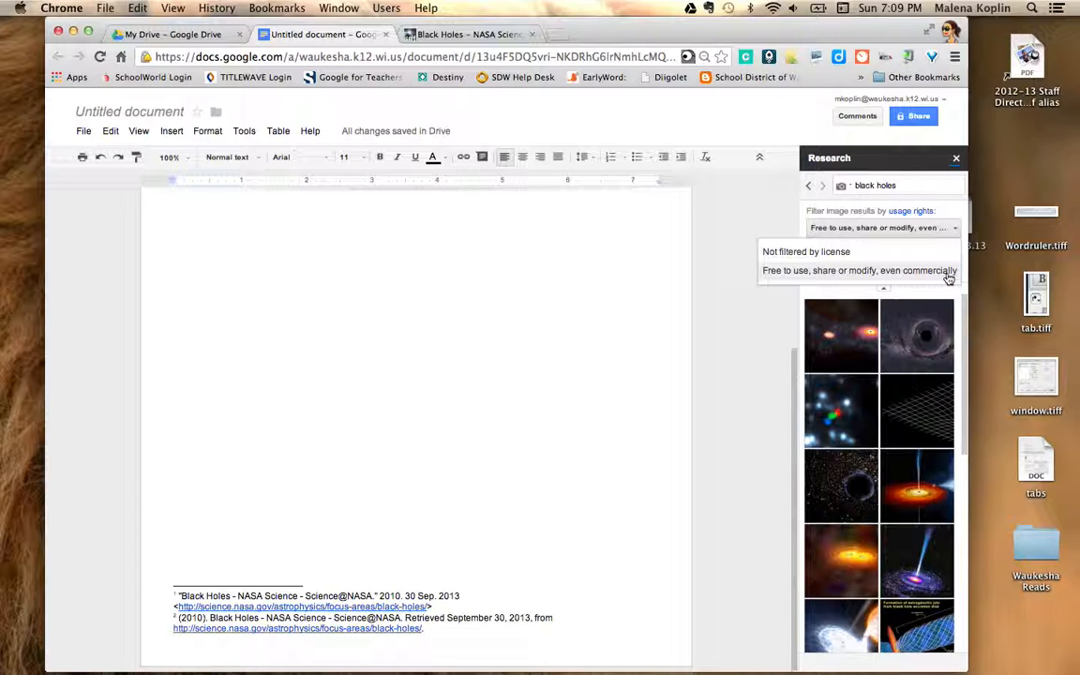
{"action": "left_click", "coordinate": [949, 272]}
Insert the image of the orange disk with the blue star on a new line below "A black hole"
{"action": "scroll", "coordinate": [621, 422], "scroll_direction": "up", "scroll_amount": 5}
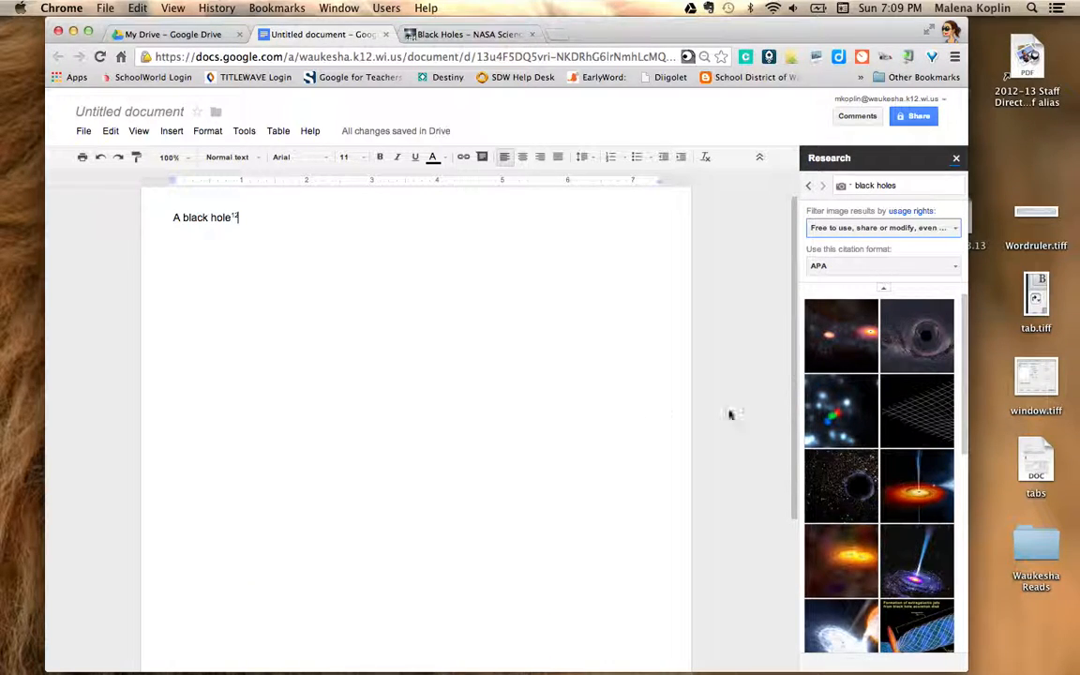
{"action": "left_click", "coordinate": [849, 229]}
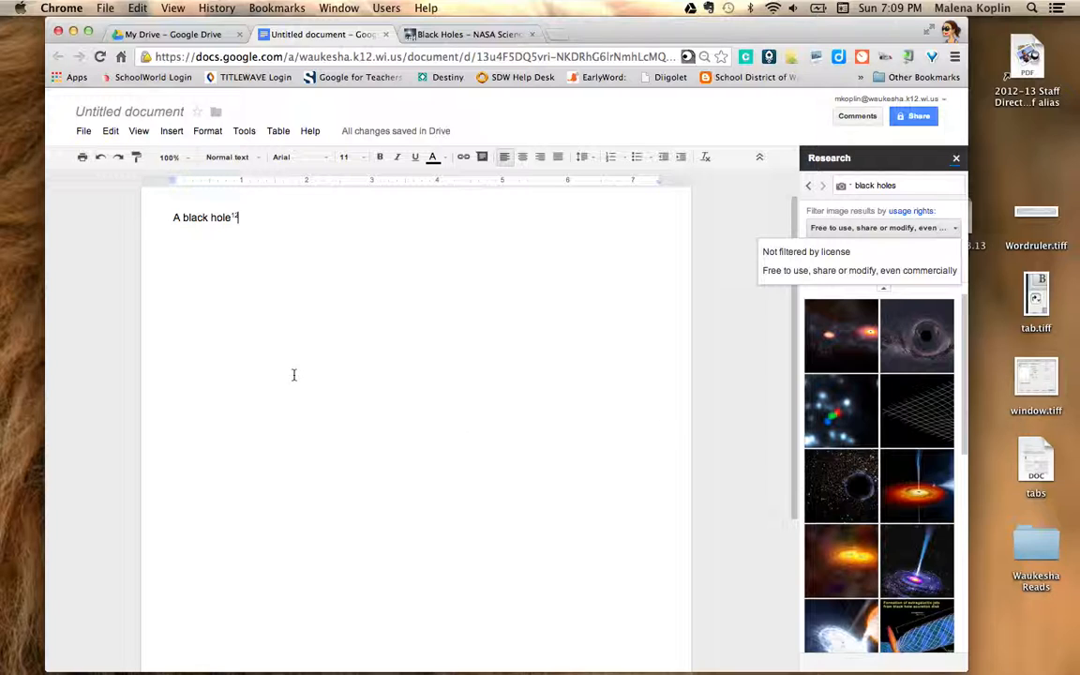
{"action": "left_click", "coordinate": [296, 217]}
{"action": "key", "text": "Return"}
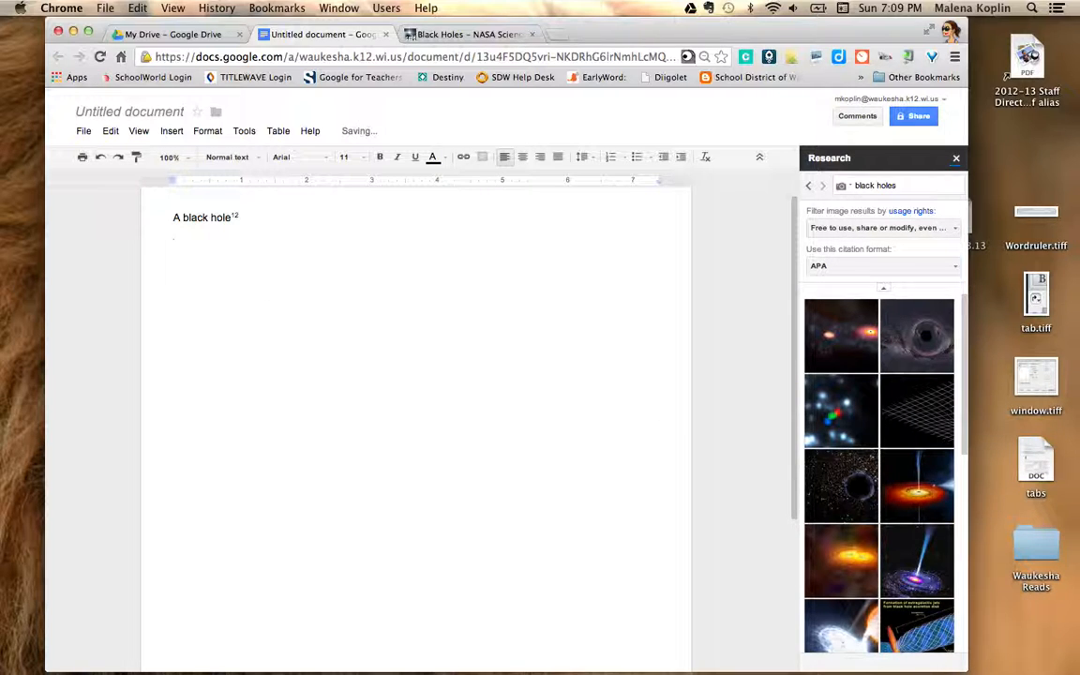
{"action": "left_click_drag", "start_coordinate": [926, 479], "coordinate": [240, 321]}
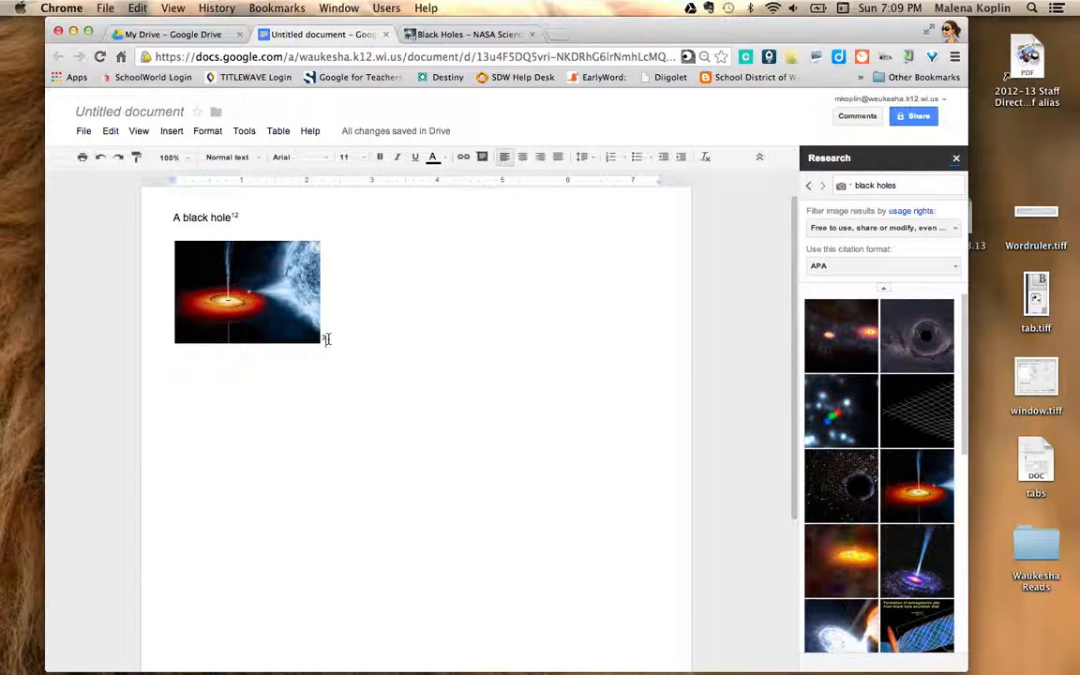
Examine the footnote citations at the end of the page against the inserted image and its footnote mark
{"action": "scroll", "coordinate": [376, 401], "scroll_direction": "down", "scroll_amount": 10}
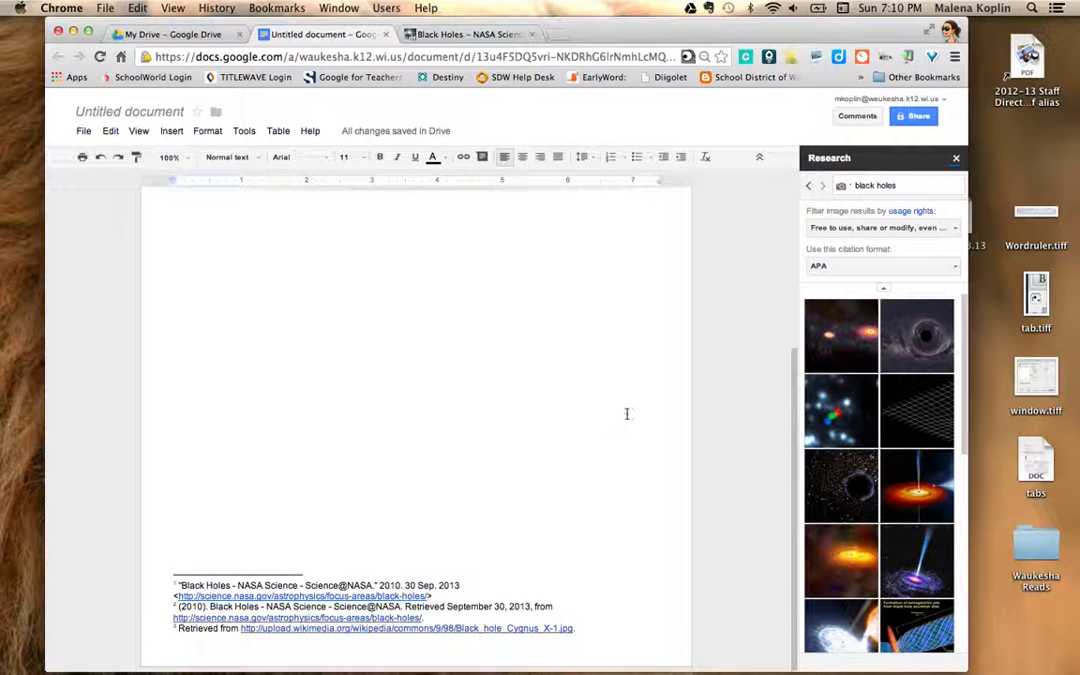
{"action": "scroll", "coordinate": [626, 413], "scroll_direction": "up", "scroll_amount": 3}
{"action": "scroll", "coordinate": [626, 412], "scroll_direction": "down", "scroll_amount": 3}
{"action": "scroll", "coordinate": [626, 412], "scroll_direction": "up", "scroll_amount": 3}
{"action": "scroll", "coordinate": [626, 413], "scroll_direction": "down", "scroll_amount": 3}
{"action": "scroll", "coordinate": [627, 417], "scroll_direction": "up", "scroll_amount": 3}
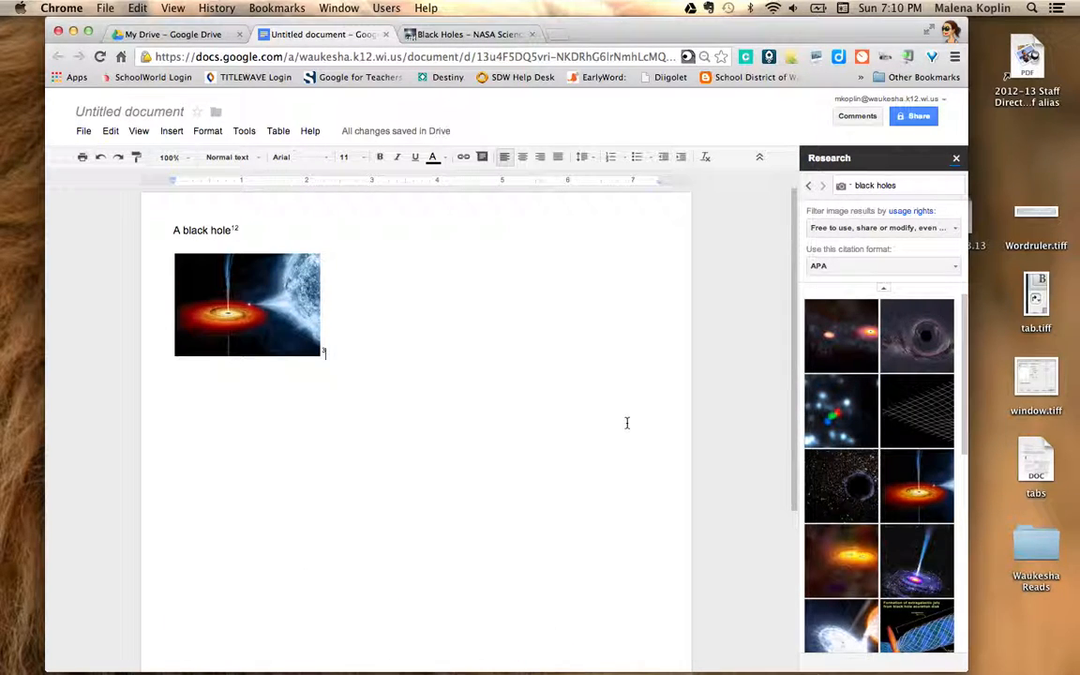